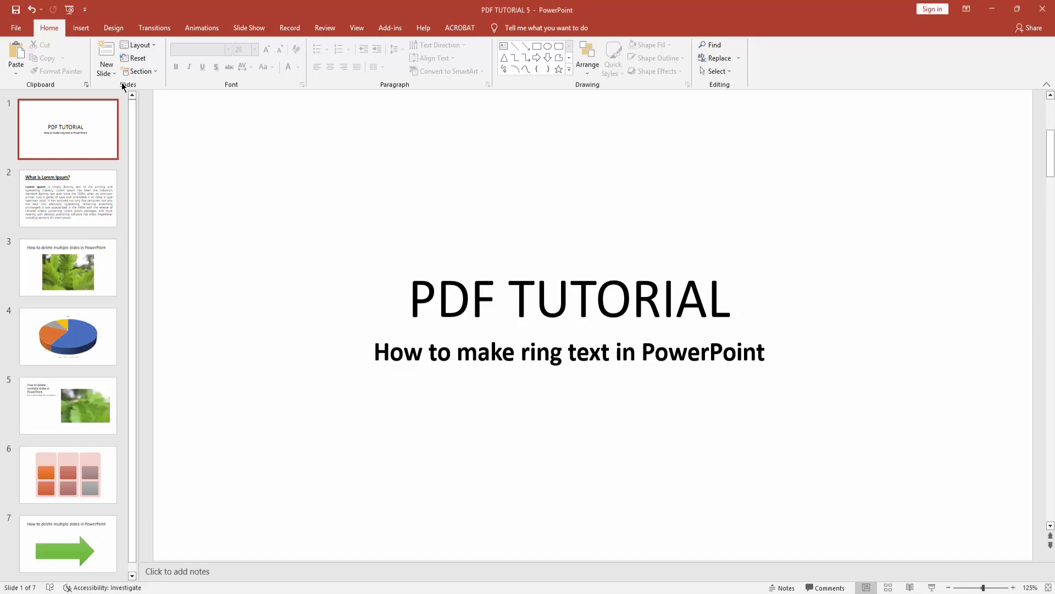
- Add a blank-layout slide after the title slide and open the WordArt style gallery
click(107, 73)
click(129, 228)
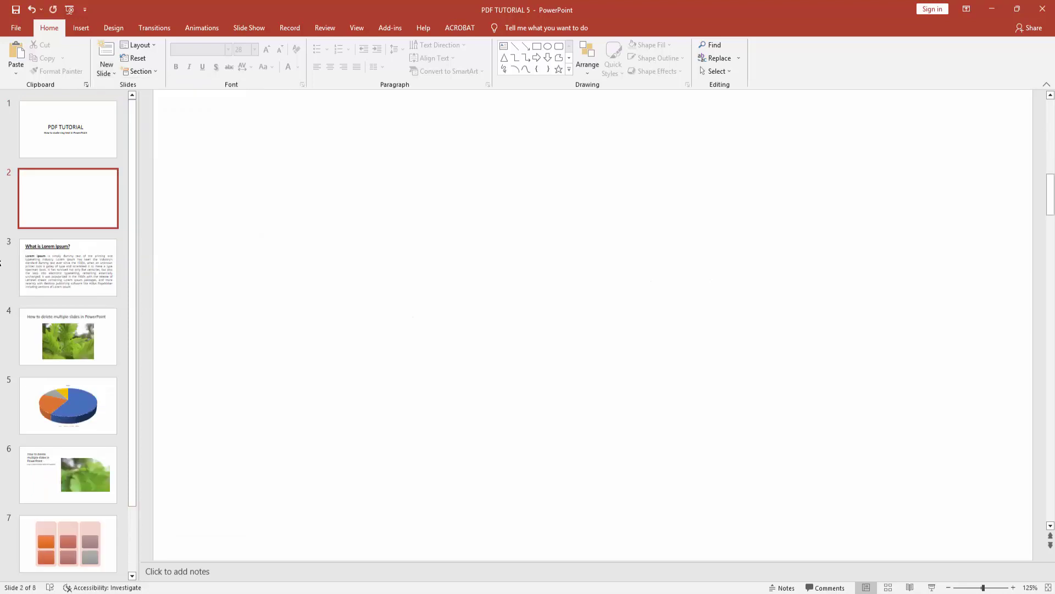
click(39, 194)
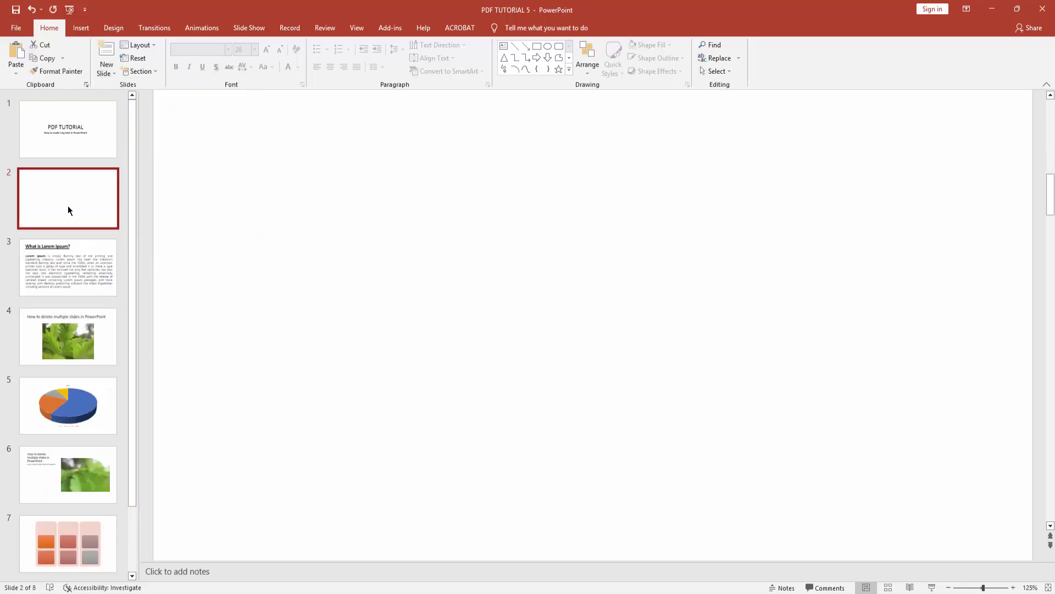
click(81, 29)
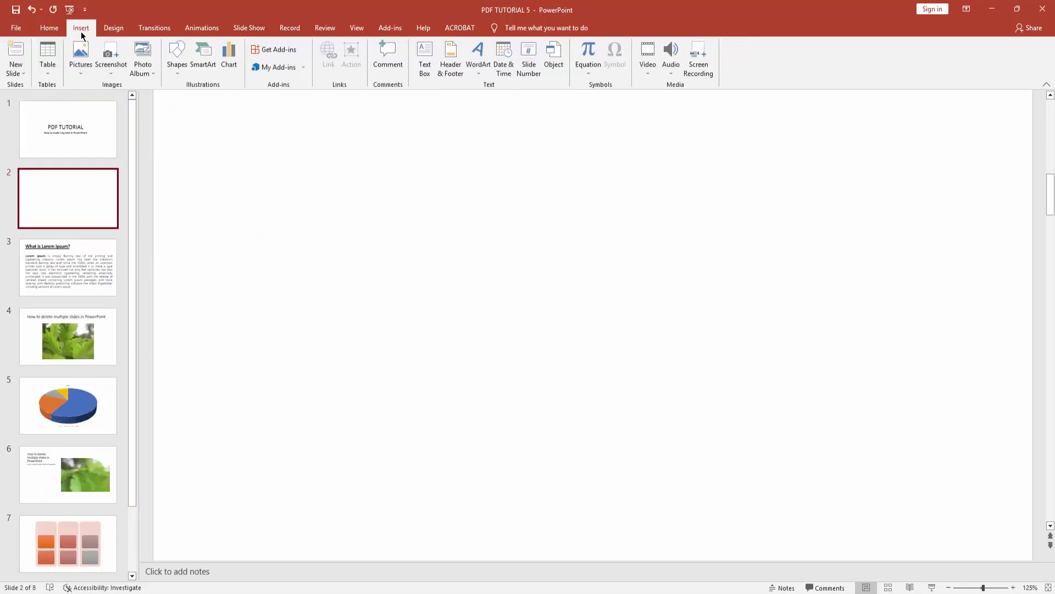
click(478, 72)
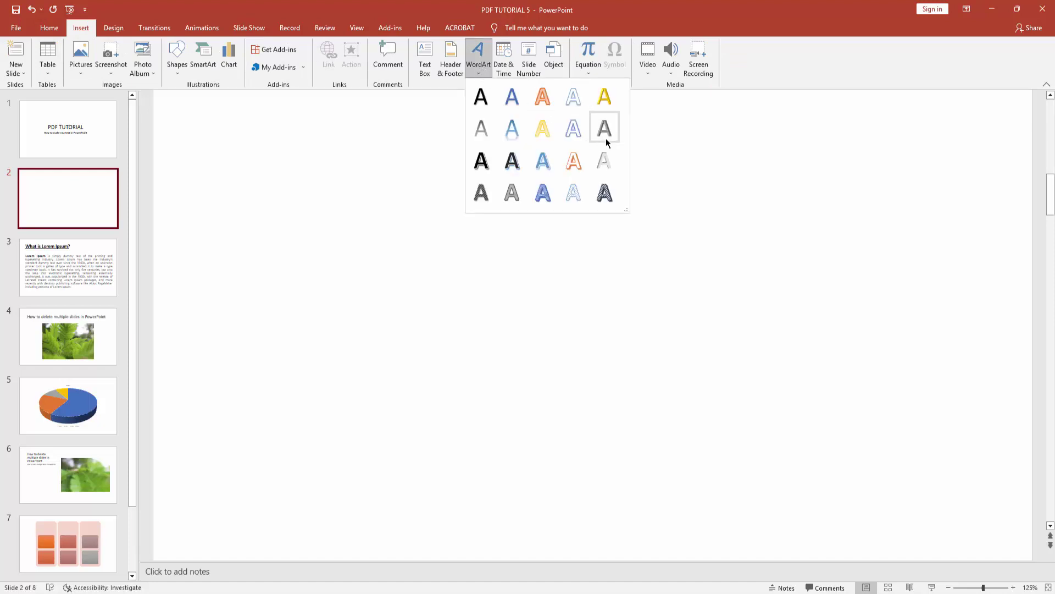
- Insert gold WordArt and replace its placeholder with 'How to make ring text in PowerPoint'
click(605, 99)
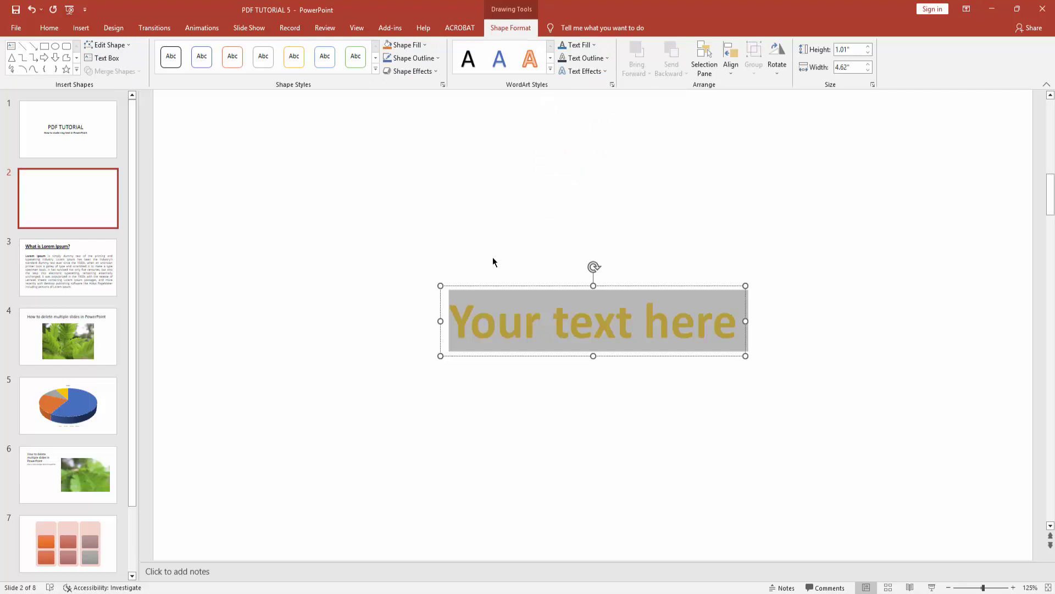
click(575, 325)
triple_click(657, 332)
text(How to make ring text in PowerPoint)
- Decrease the title's font size with Ctrl+[ and reselect the whole title
triple_click(654, 330)
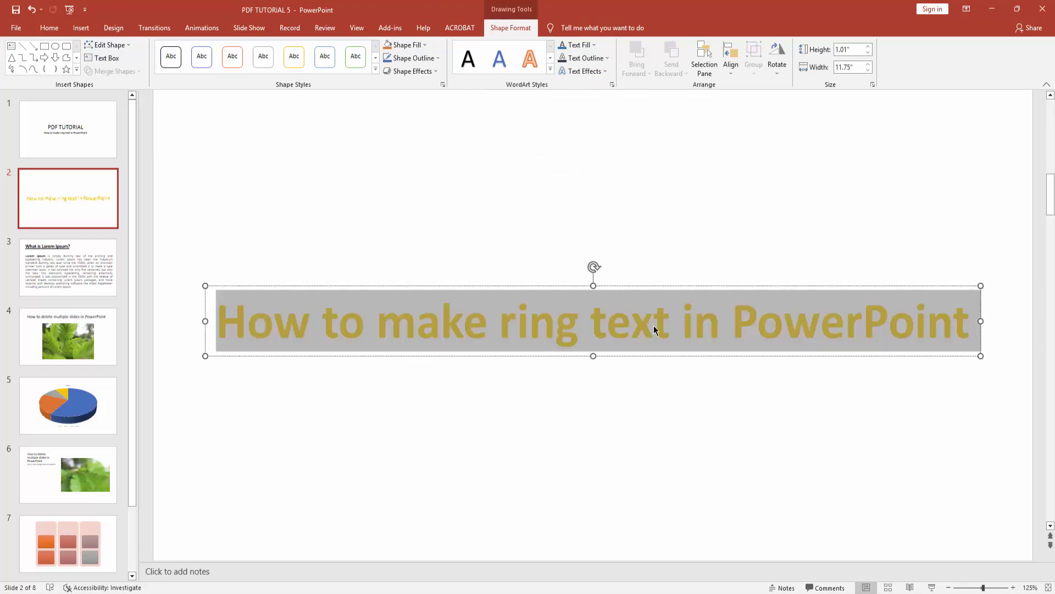
key(ctrl+bracketleft)
key(ctrl+bracketleft)
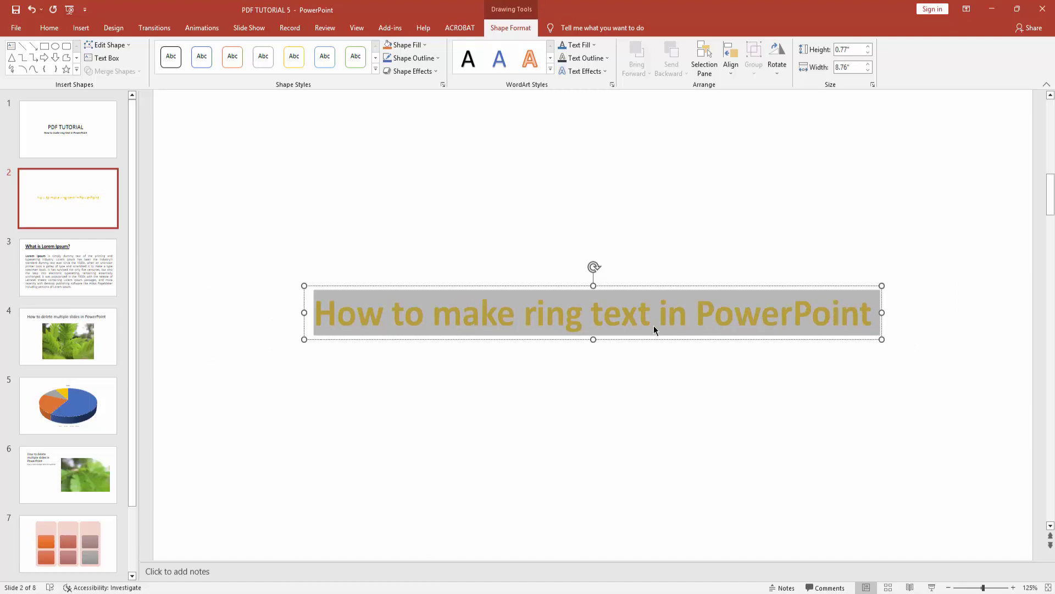
click(612, 318)
triple_click(600, 314)
- Apply the Ring: Inside warp text effect to the WordArt title
click(606, 72)
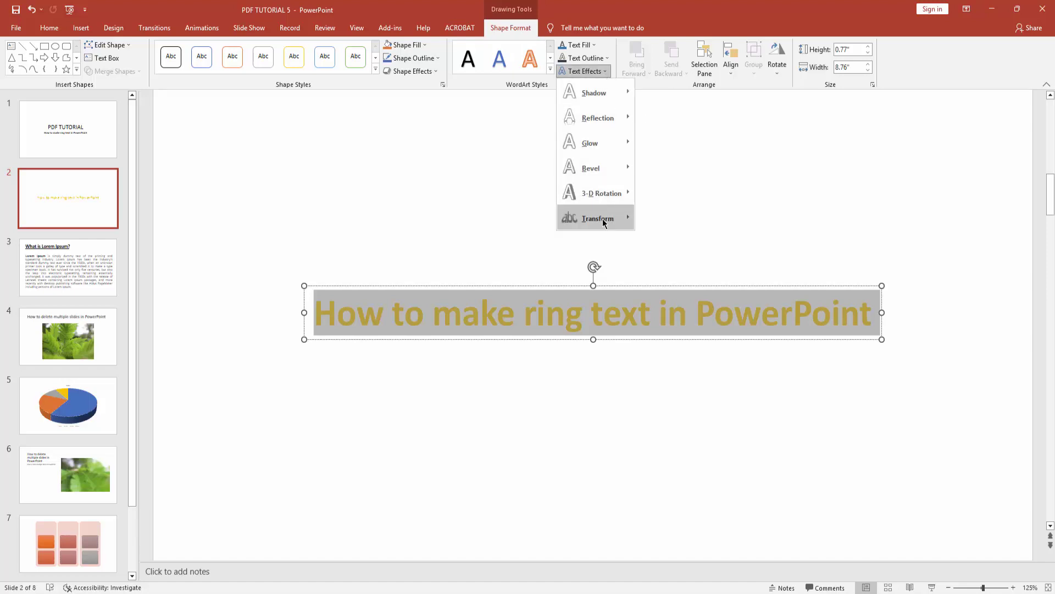
mouse_move(596, 218)
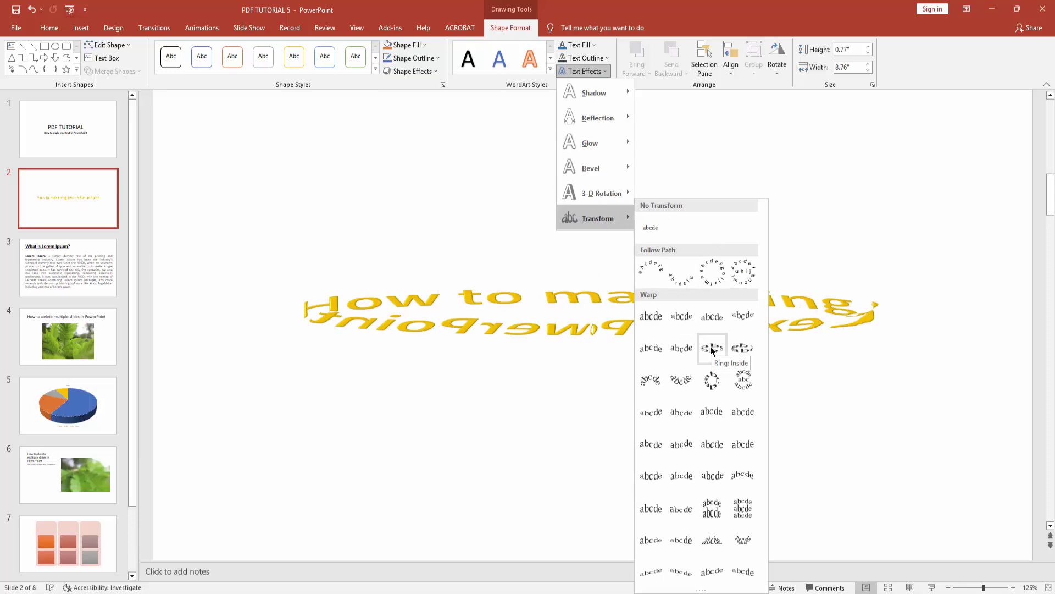
click(712, 350)
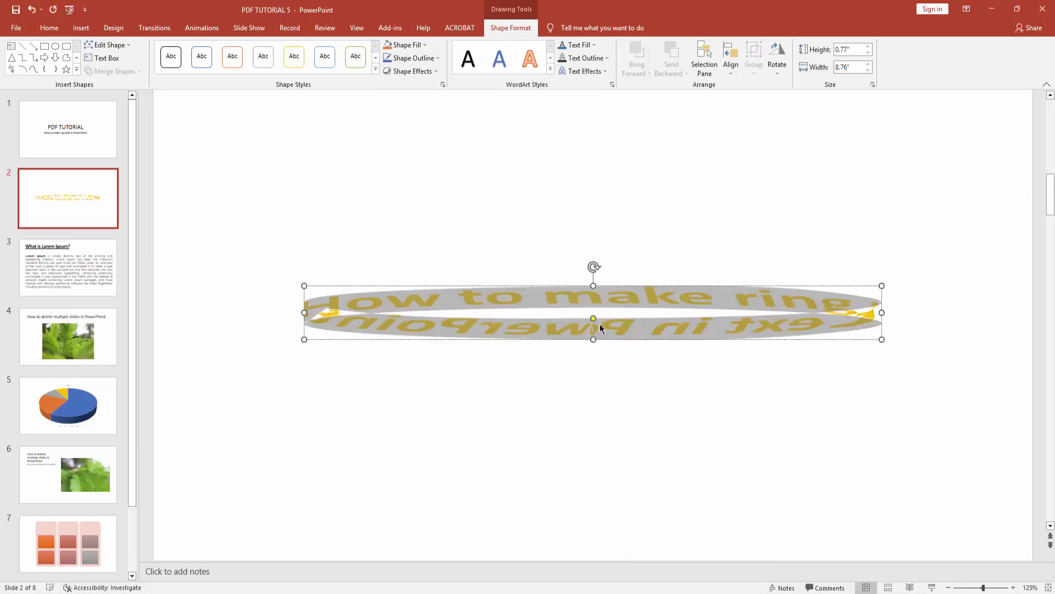
- Resize the ring text box to be taller and narrower using its sizing handles
drag(594, 342, 594, 459)
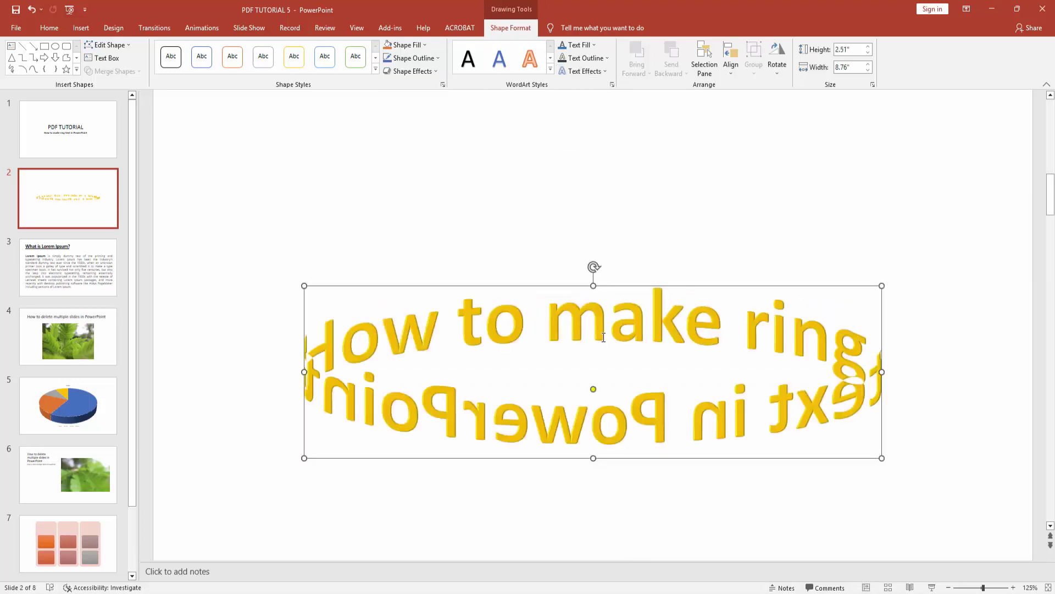
drag(593, 283, 594, 198)
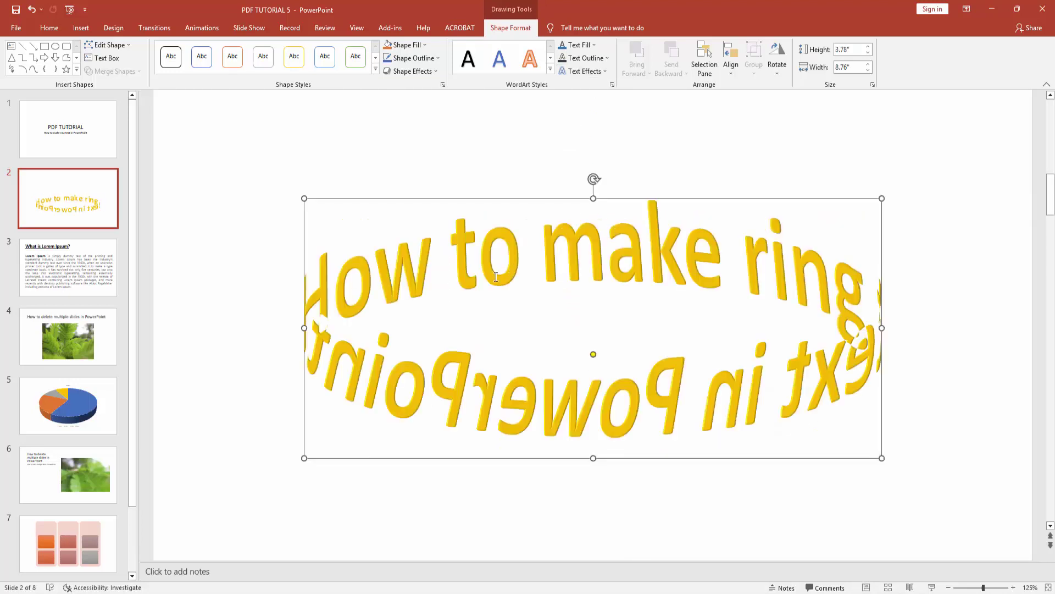
drag(305, 199, 448, 263)
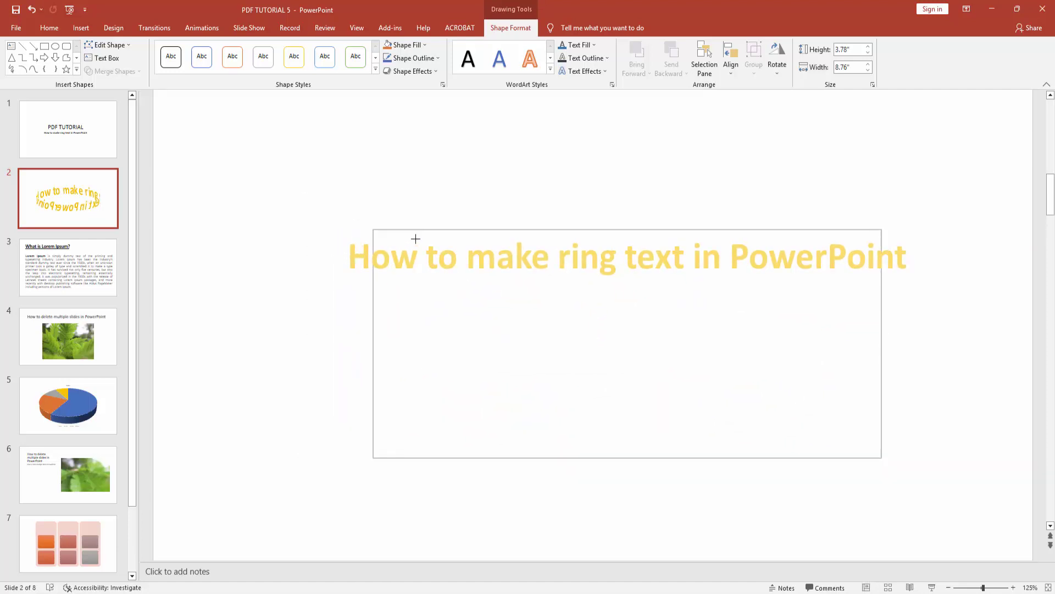
drag(448, 359, 547, 360)
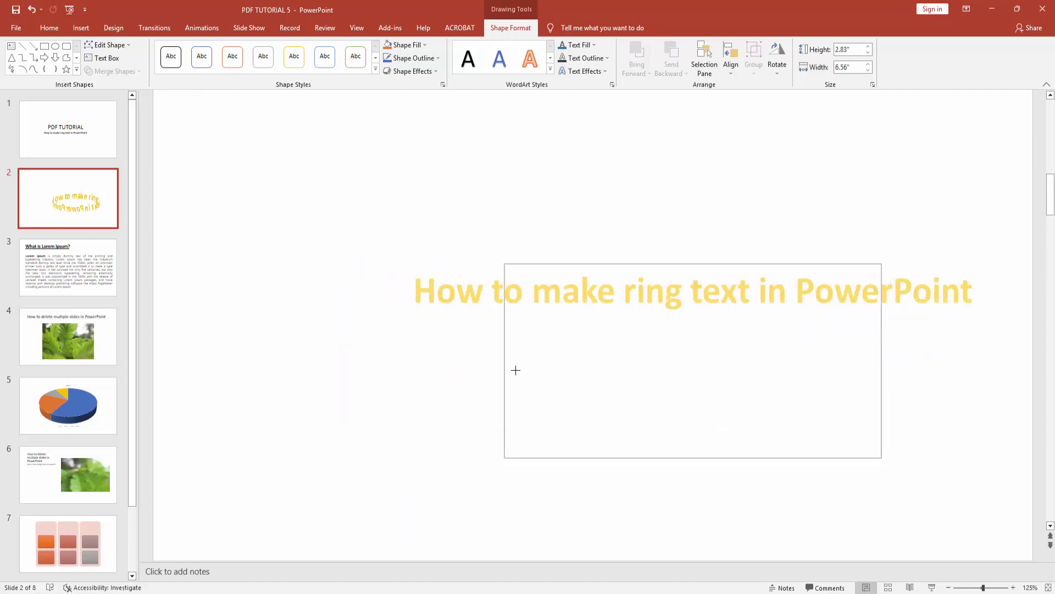
drag(715, 262, 714, 209)
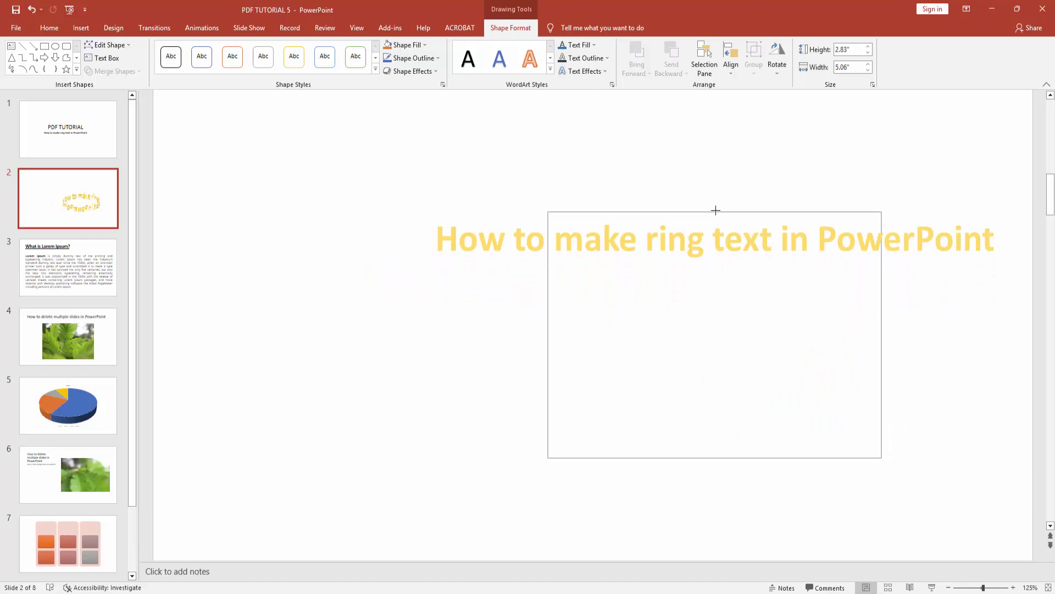
- Move the ring text shape toward the centre of the slide
click(747, 248)
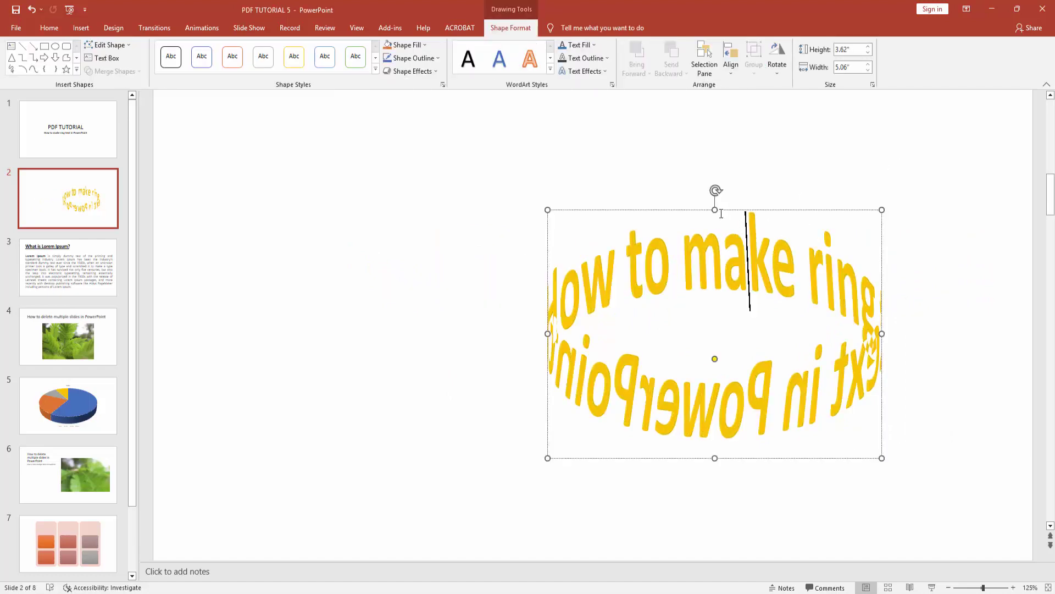
click(722, 210)
drag(724, 209, 566, 188)
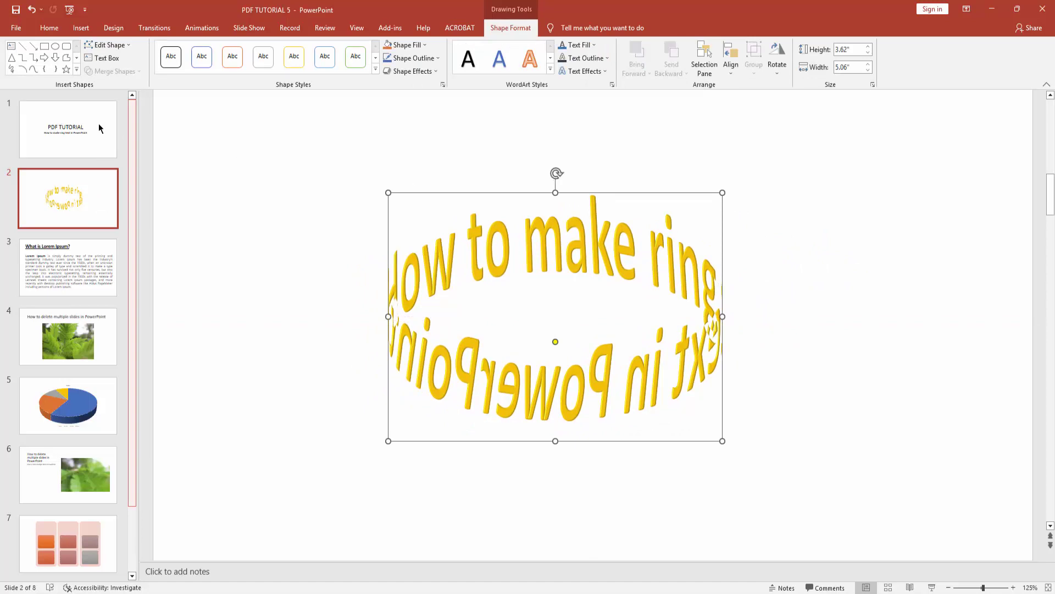
click(77, 115)
click(63, 185)
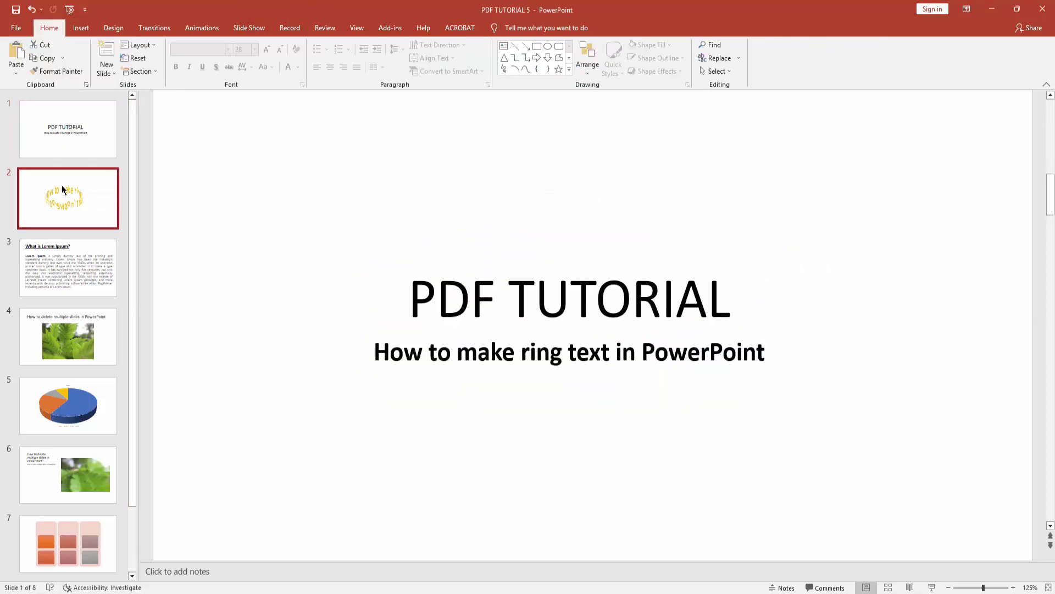
click(662, 265)
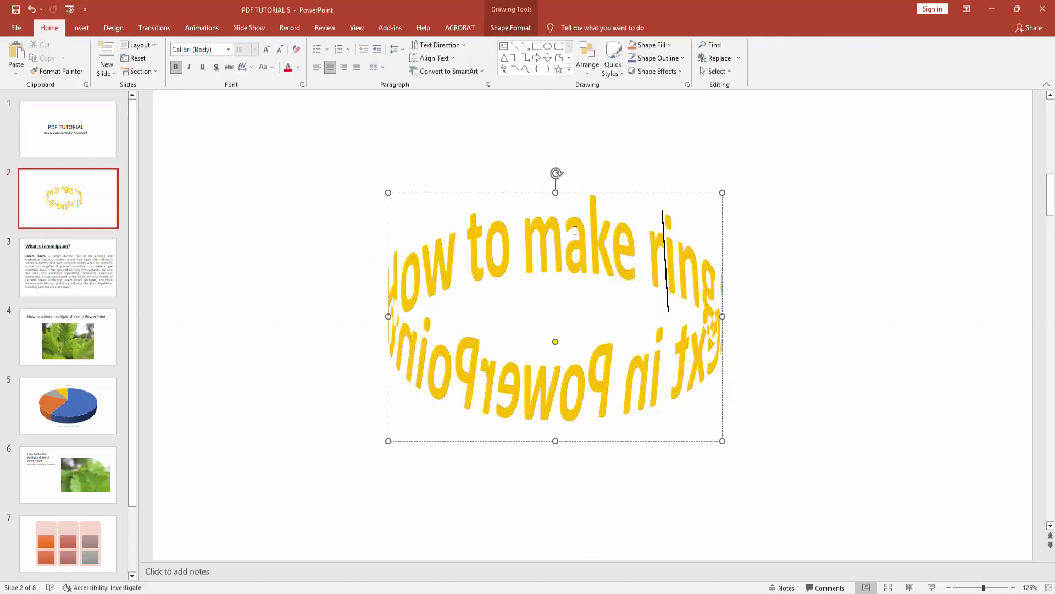
click(618, 158)
click(556, 195)
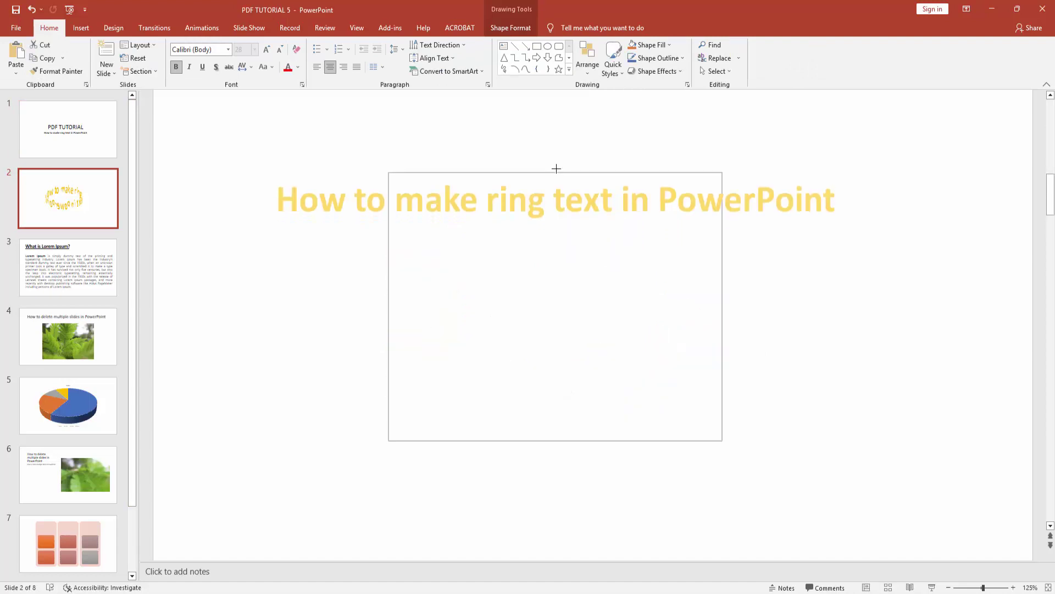
click(801, 215)
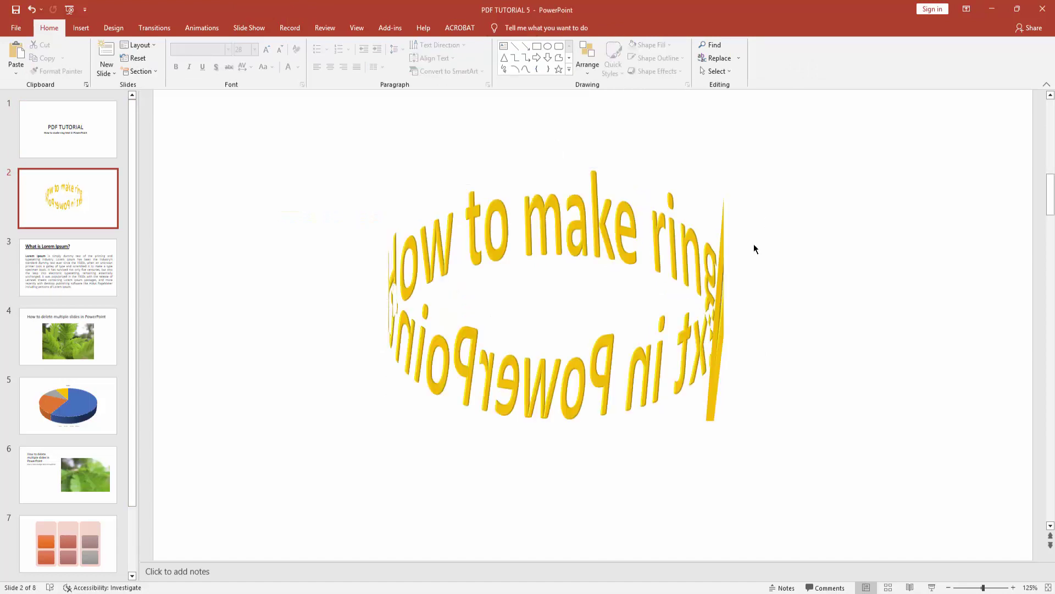